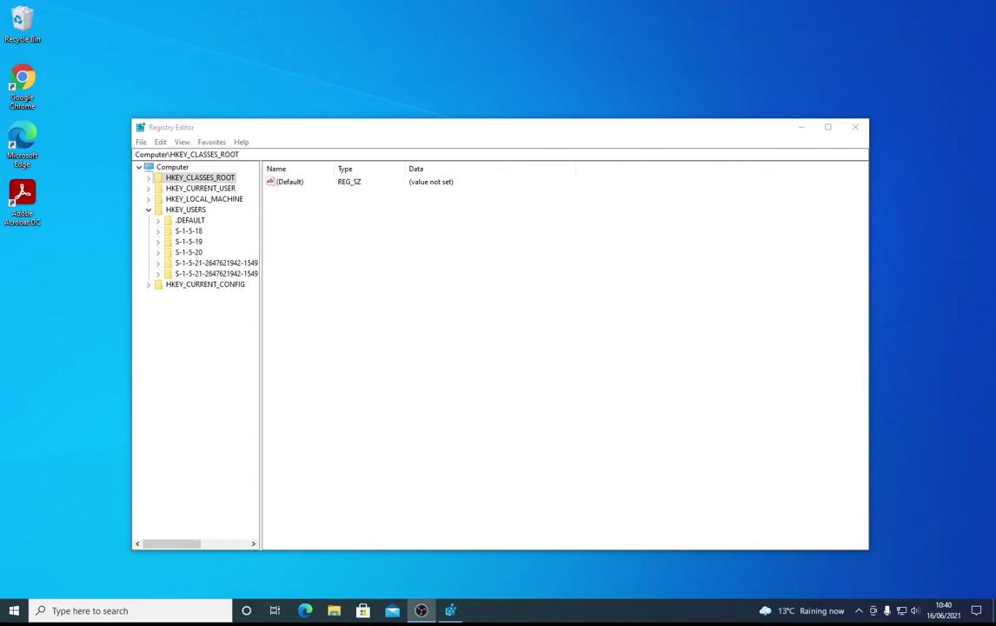
# - Examine the AppEvents and Console keys under HKEY_USERS\S-1-5-19 and the AppEvents default value's binary data, closing Registry Editor without edits
pyautogui.click(157, 242)
pyautogui.click(207, 254)
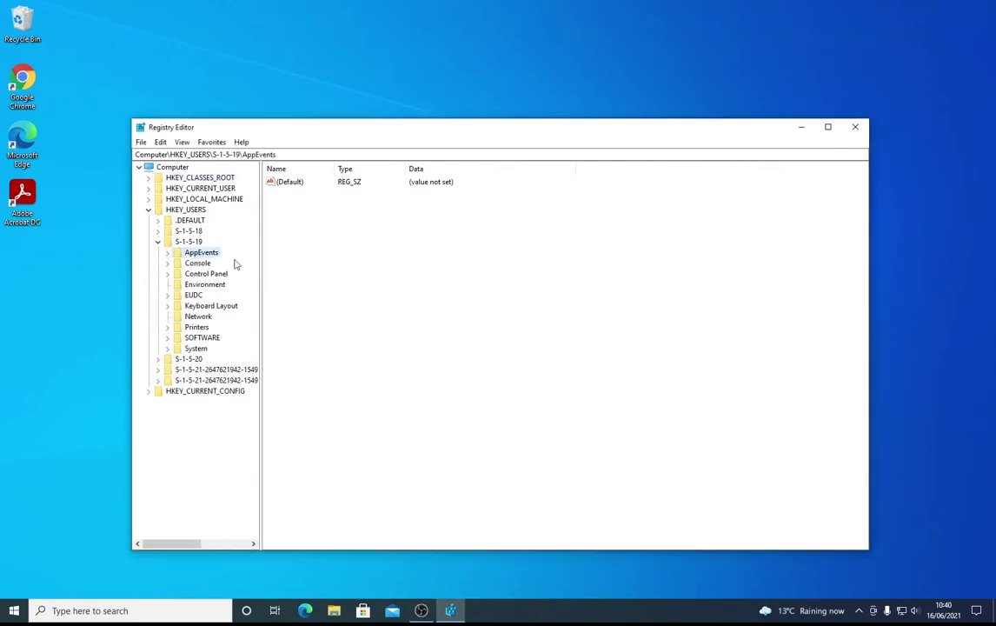
pyautogui.click(168, 264)
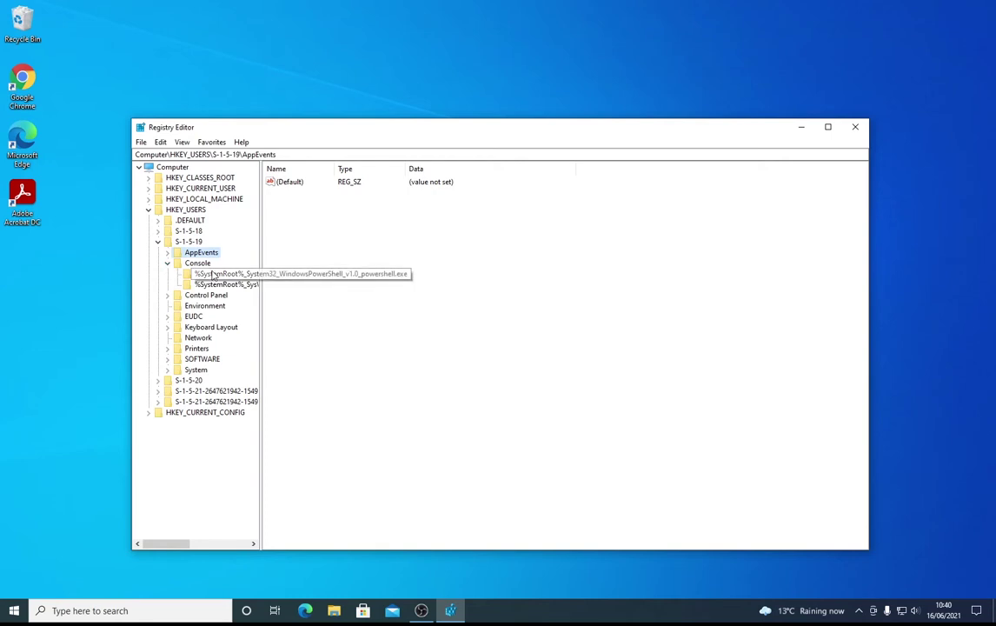
pyautogui.rightClick(293, 185)
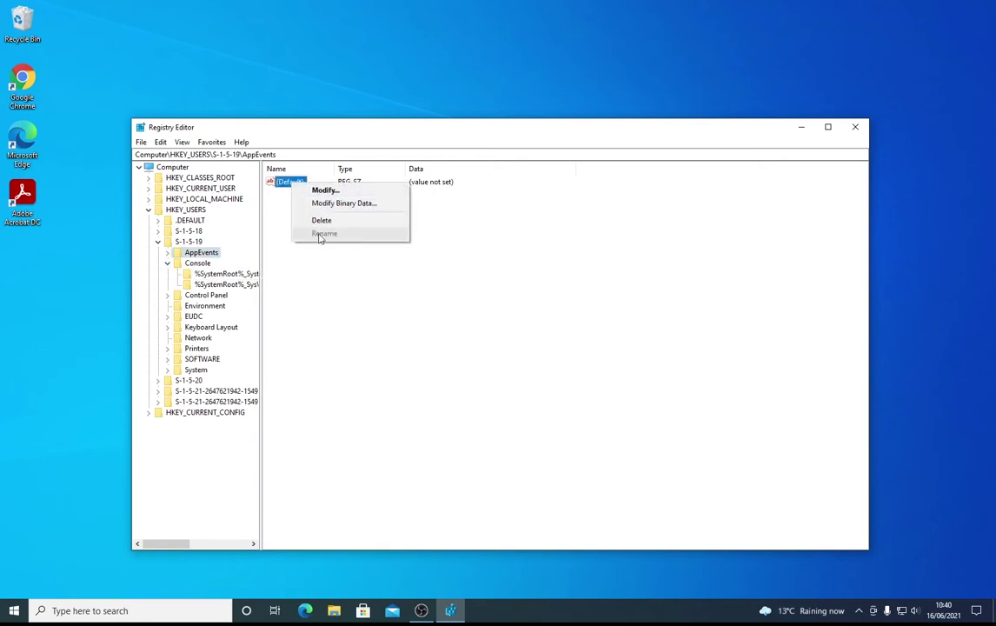
pyautogui.click(294, 202)
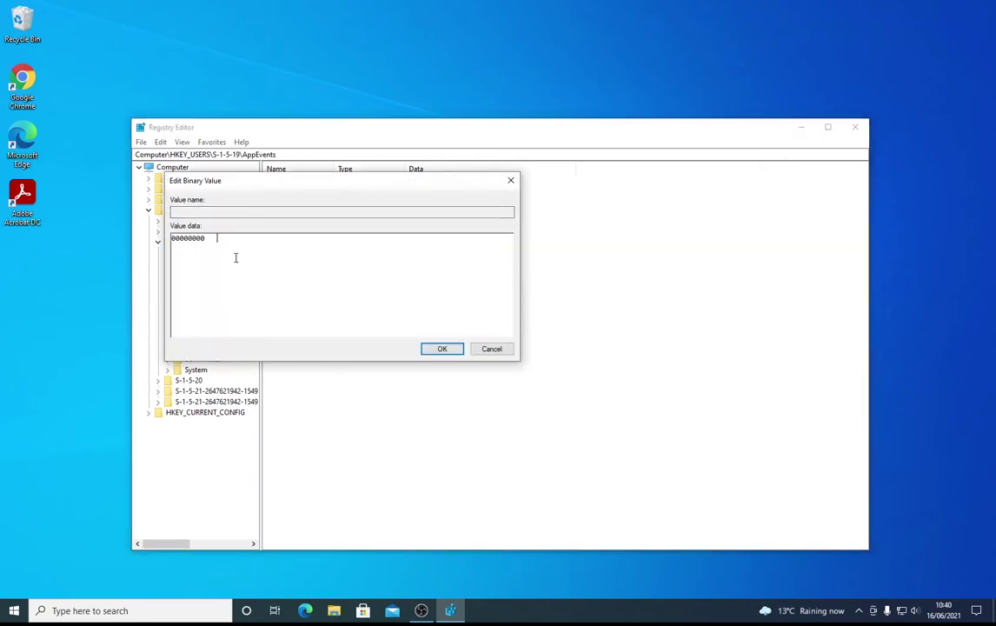
pyautogui.click(488, 349)
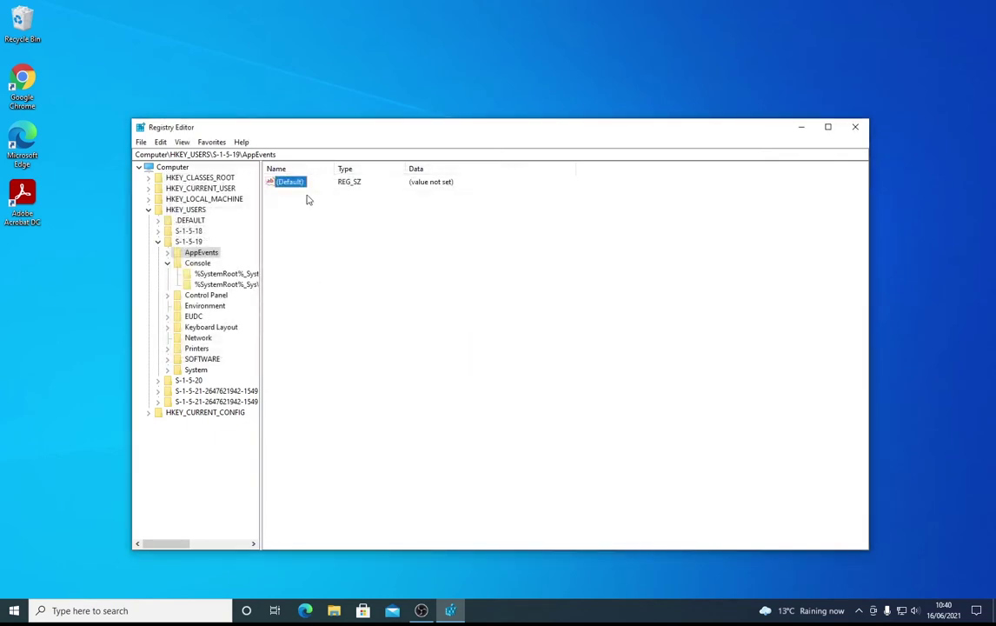
pyautogui.click(856, 128)
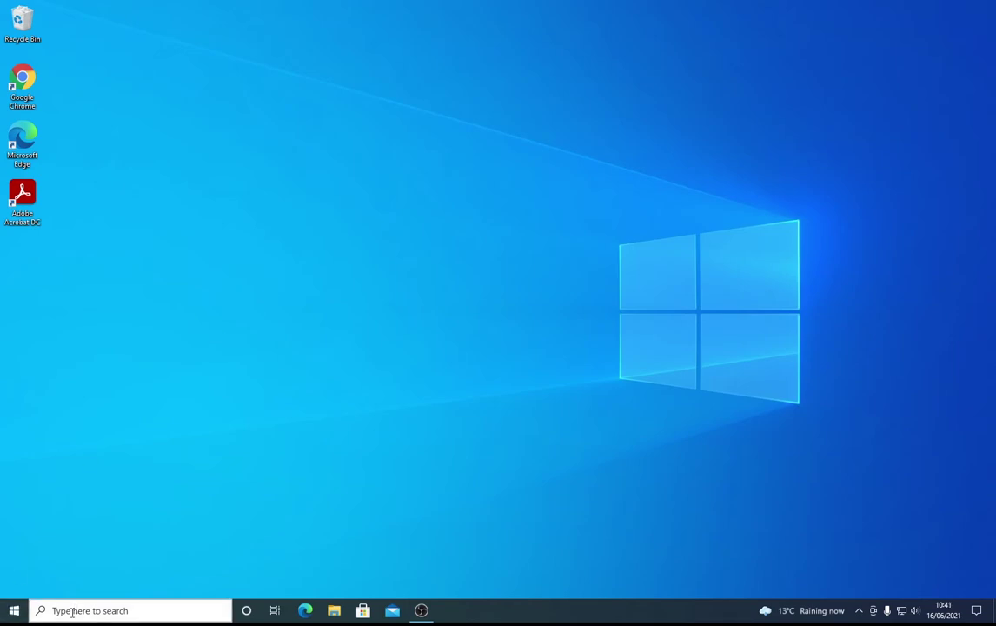
# - Launch Registry Editor through a Windows search for regedit, view the key tree, and close it
pyautogui.click(73, 611)
pyautogui.write('regedit')
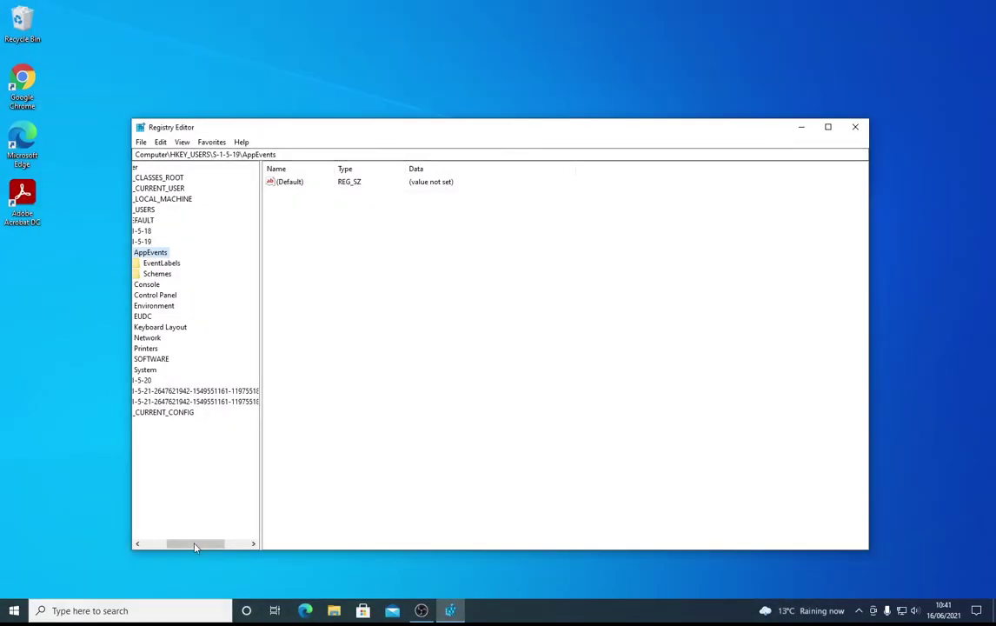
pyautogui.moveTo(195, 544); pyautogui.dragTo(170, 543)
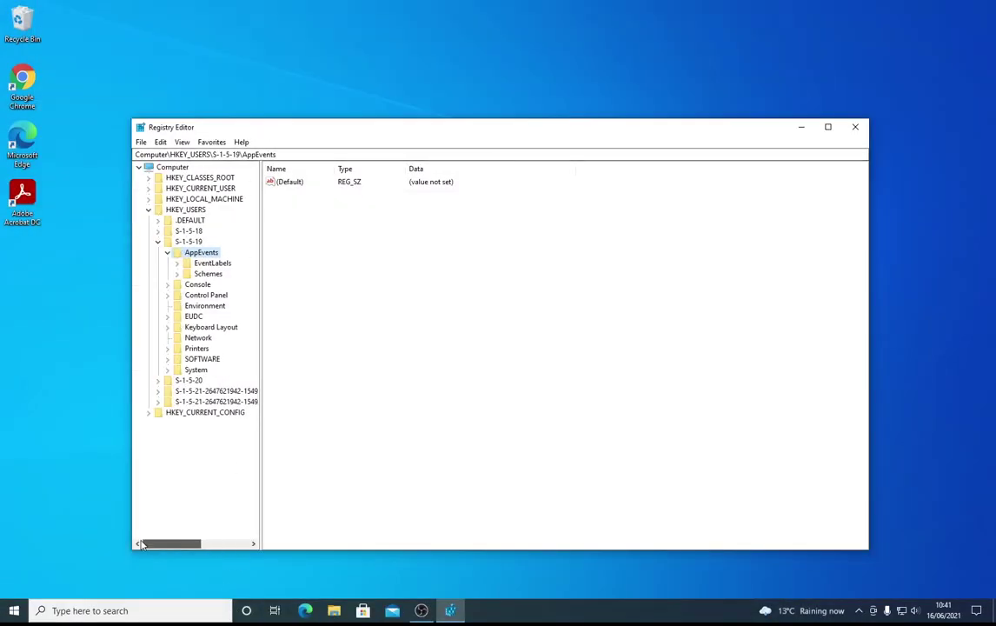
pyautogui.click(856, 129)
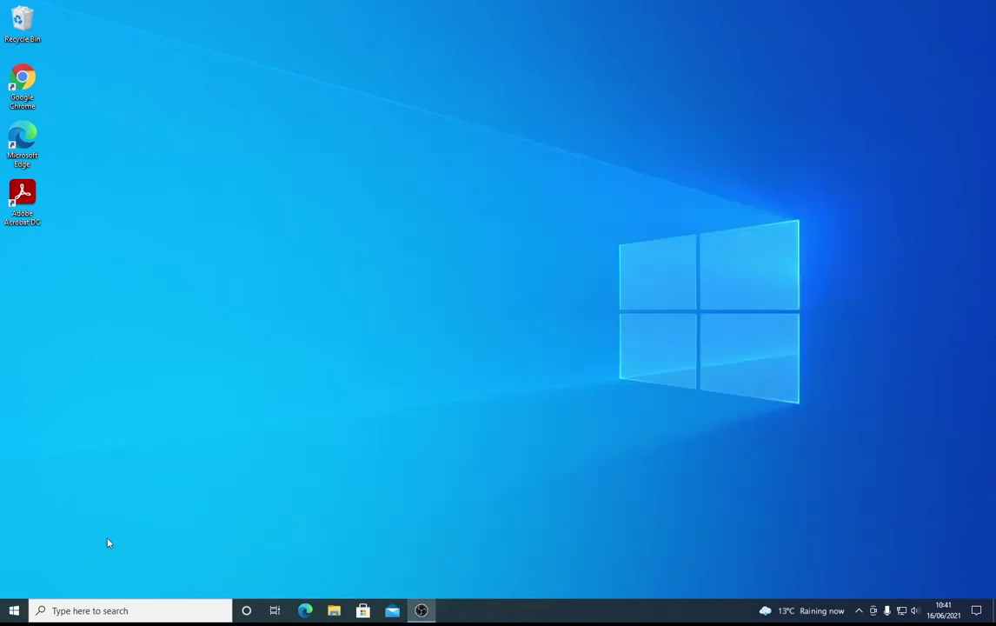
# - Open Windows PowerShell as administrator and run regedit to launch Registry Editor
pyautogui.rightClick(14, 611)
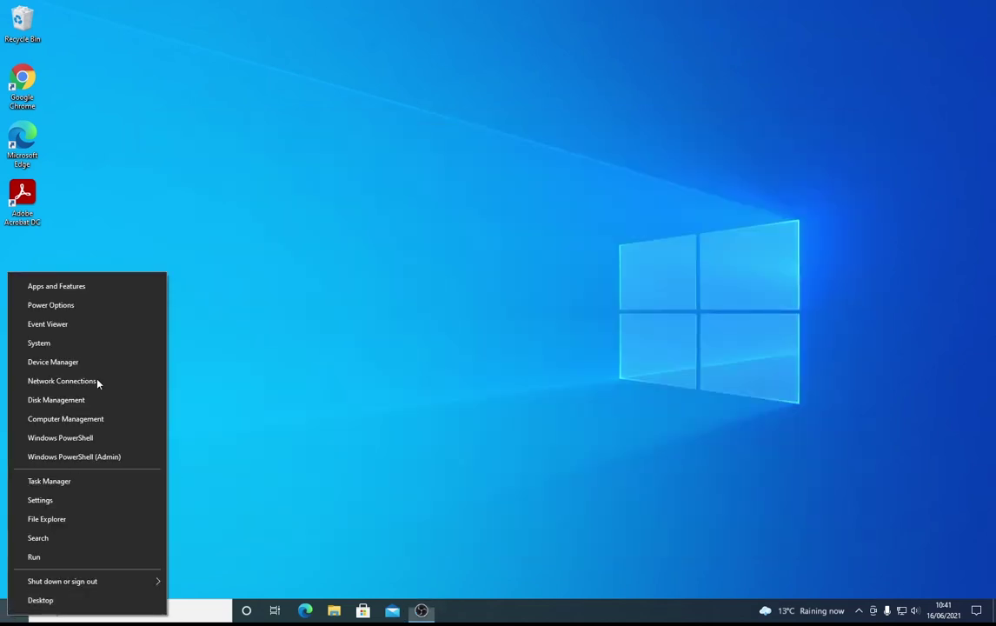
pyautogui.click(73, 457)
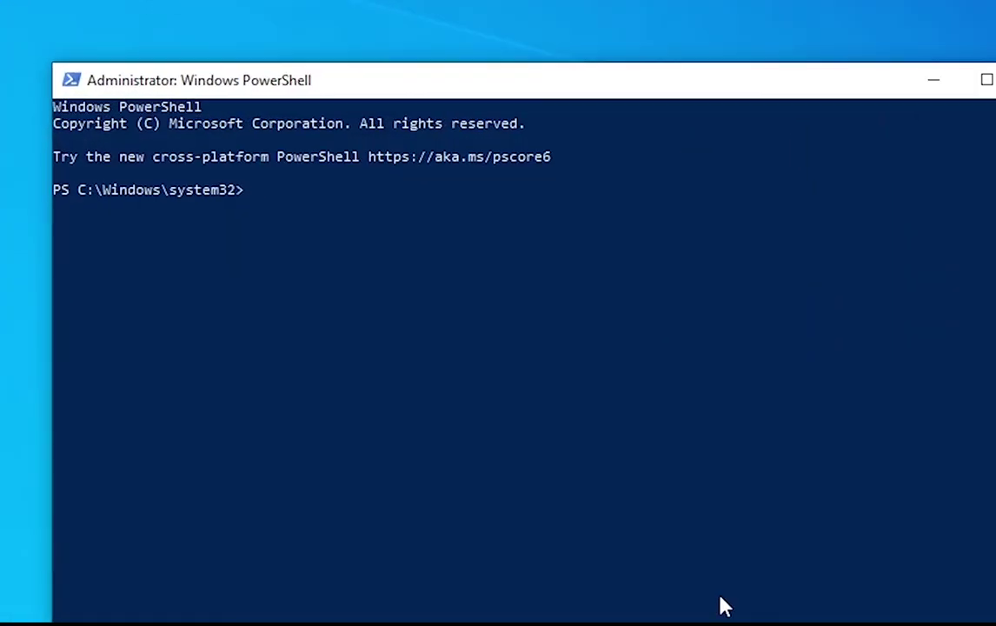
pyautogui.write('regedit')
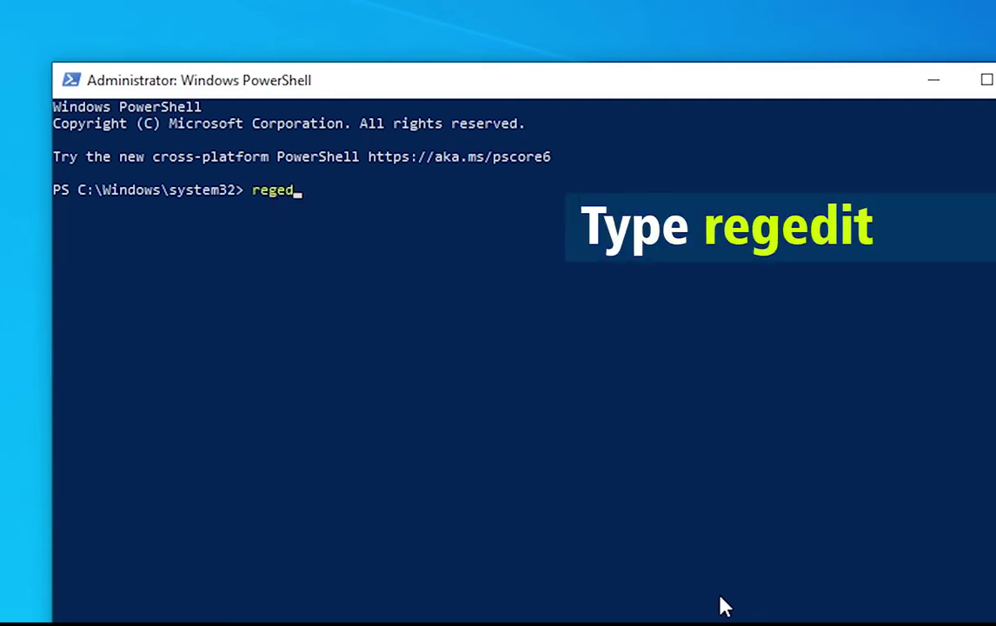
pyautogui.press('Return')
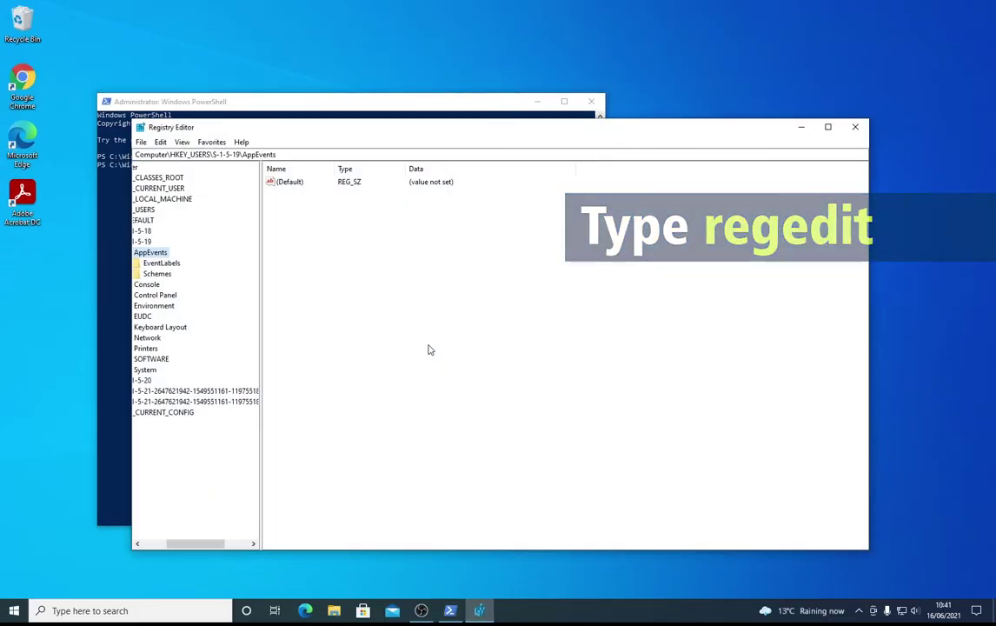
# - Export the whole registry from the Computer root to the Desktop as RegBackupABC, and close Registry Editor and PowerShell
pyautogui.moveTo(205, 544); pyautogui.dragTo(179, 544)
pyautogui.click(148, 210)
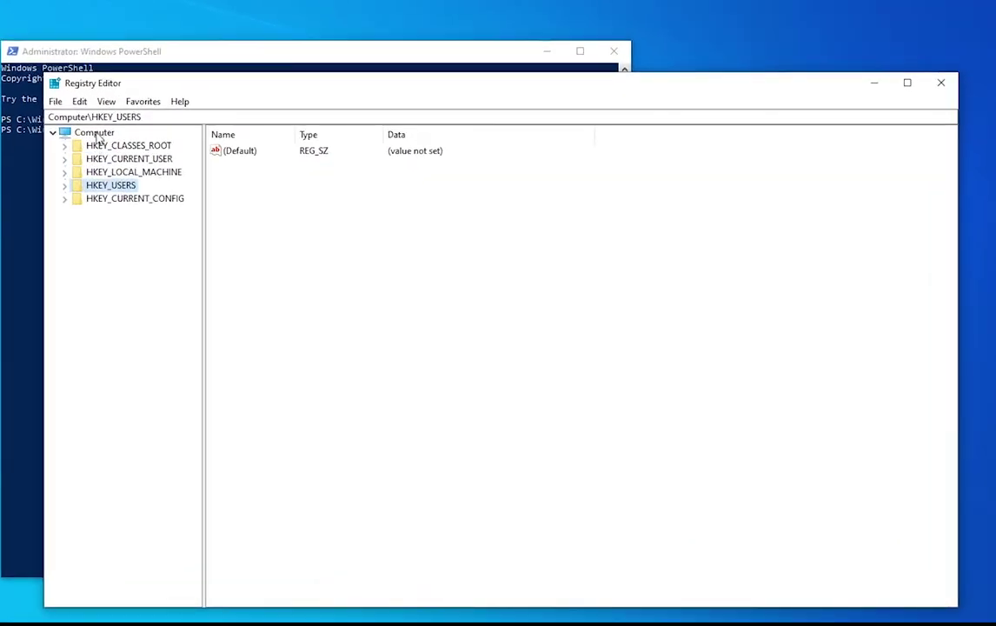
pyautogui.click(153, 158)
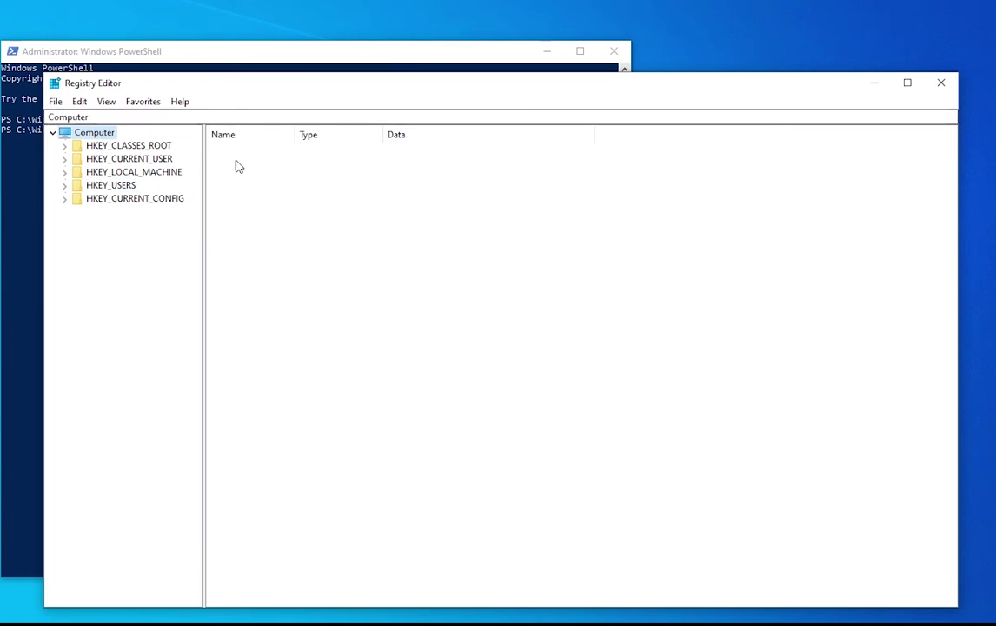
pyautogui.click(54, 102)
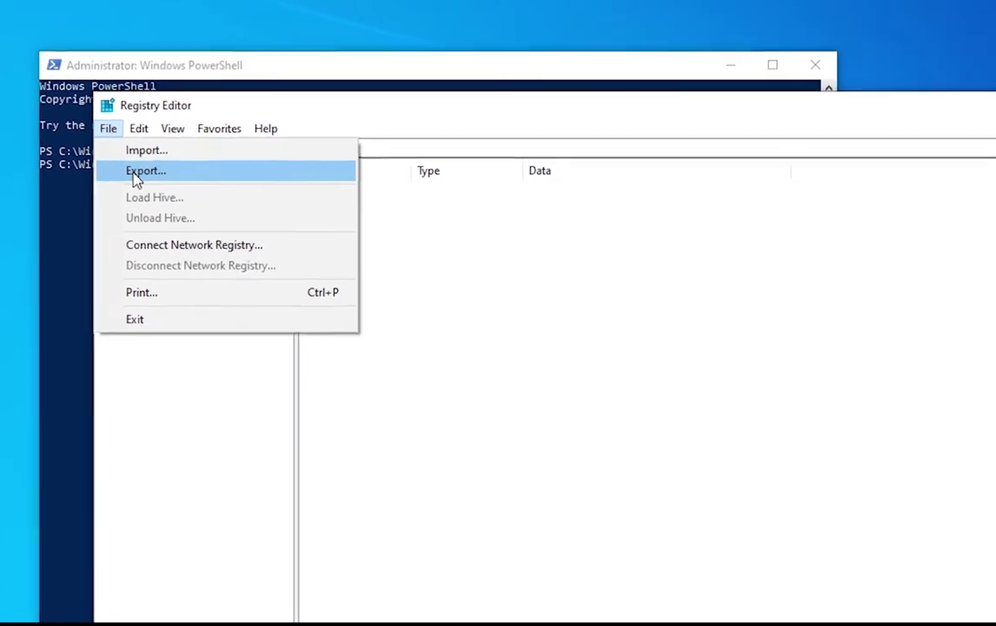
pyautogui.click(134, 172)
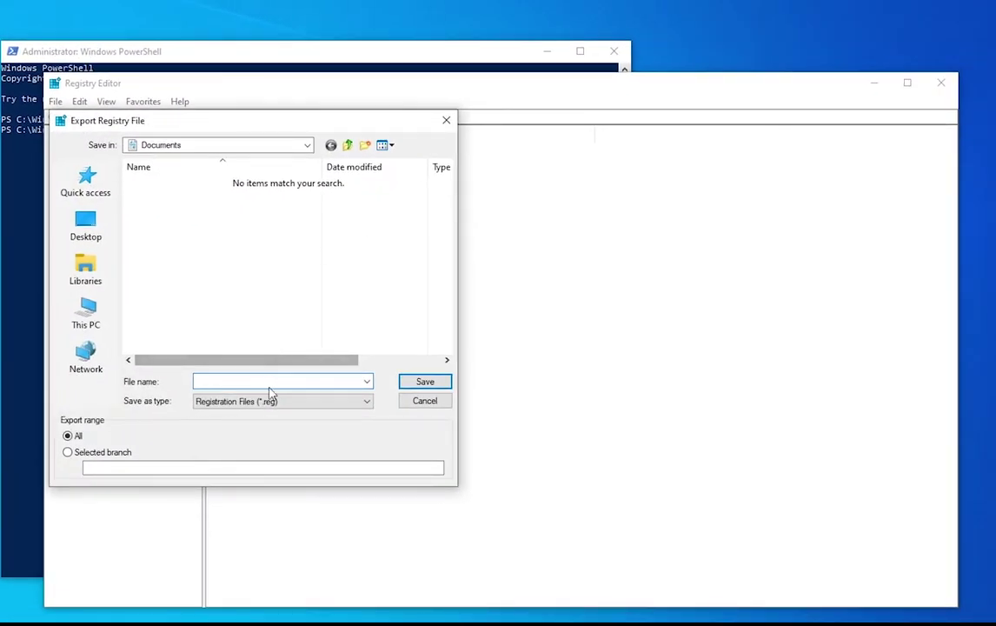
pyautogui.click(86, 228)
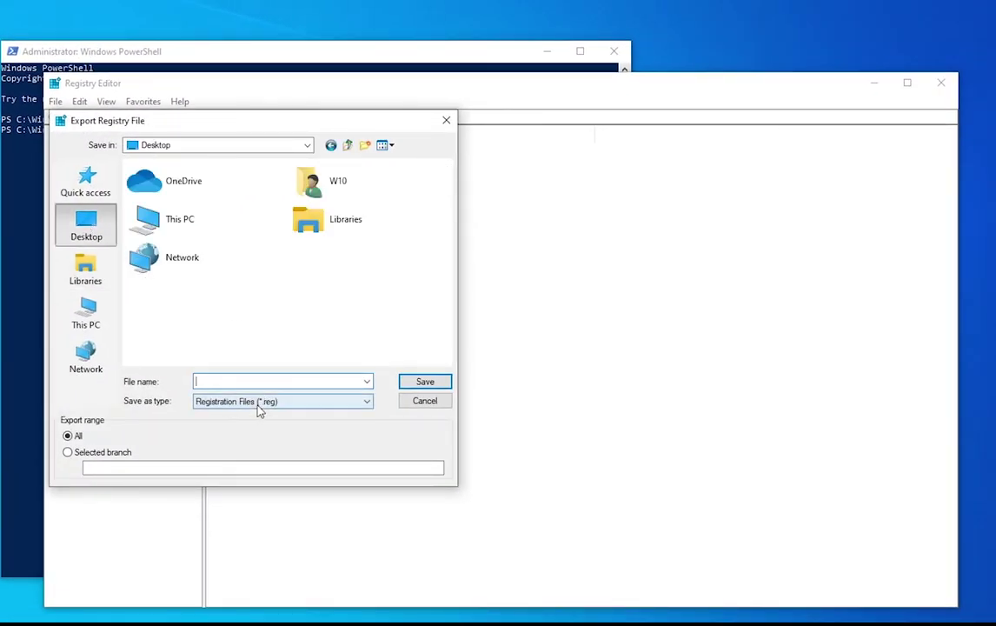
pyautogui.write('RegBackupABC')
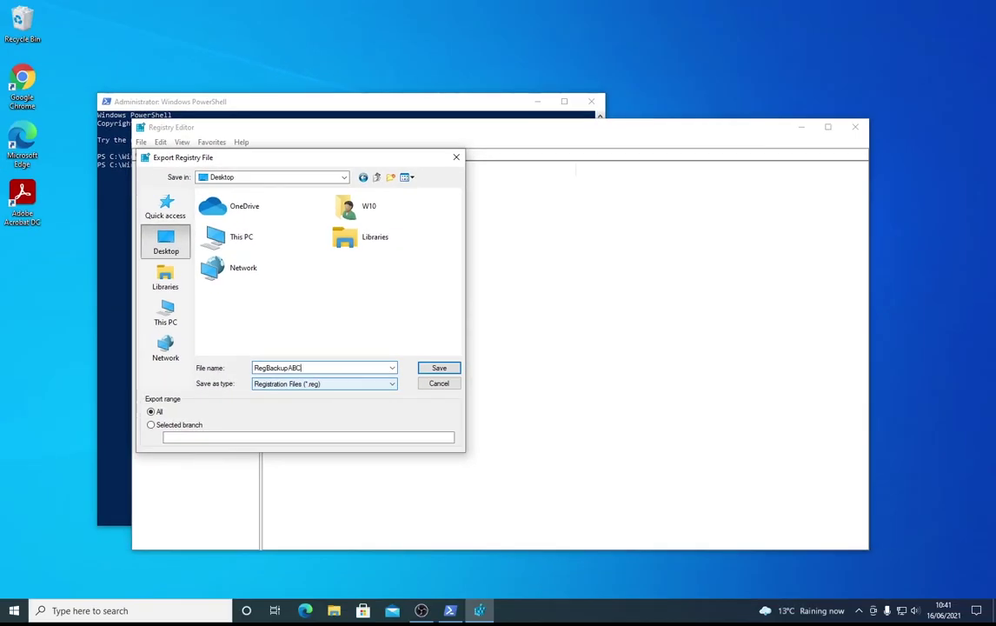
pyautogui.click(439, 368)
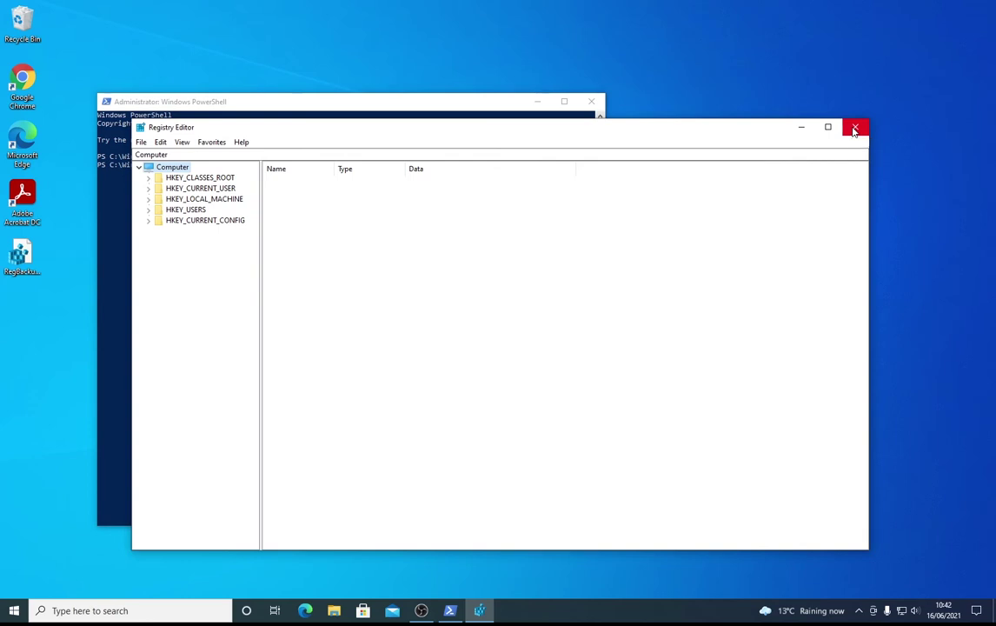
pyautogui.click(855, 129)
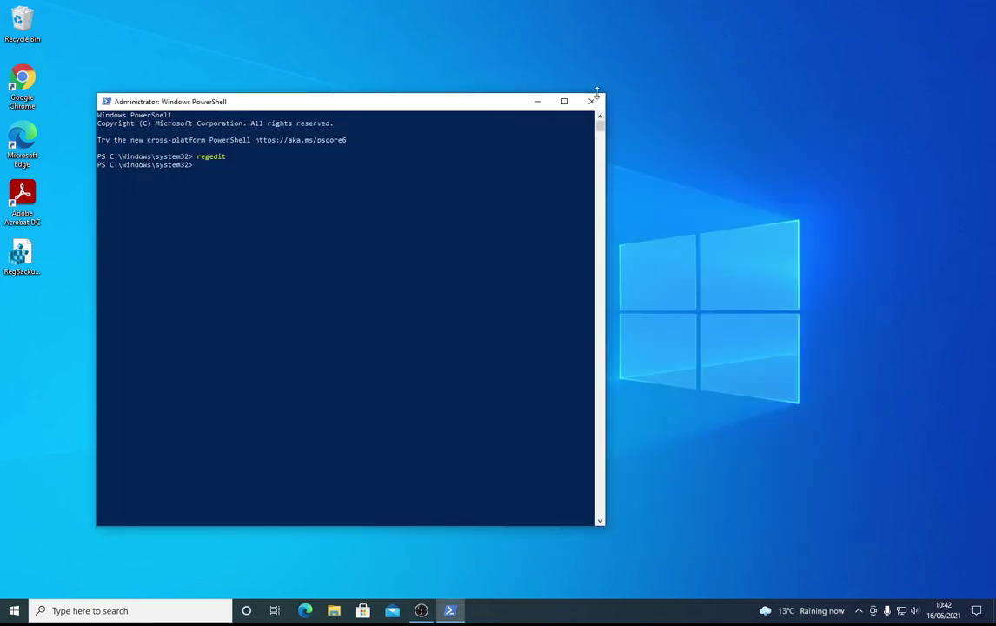
pyautogui.click(592, 102)
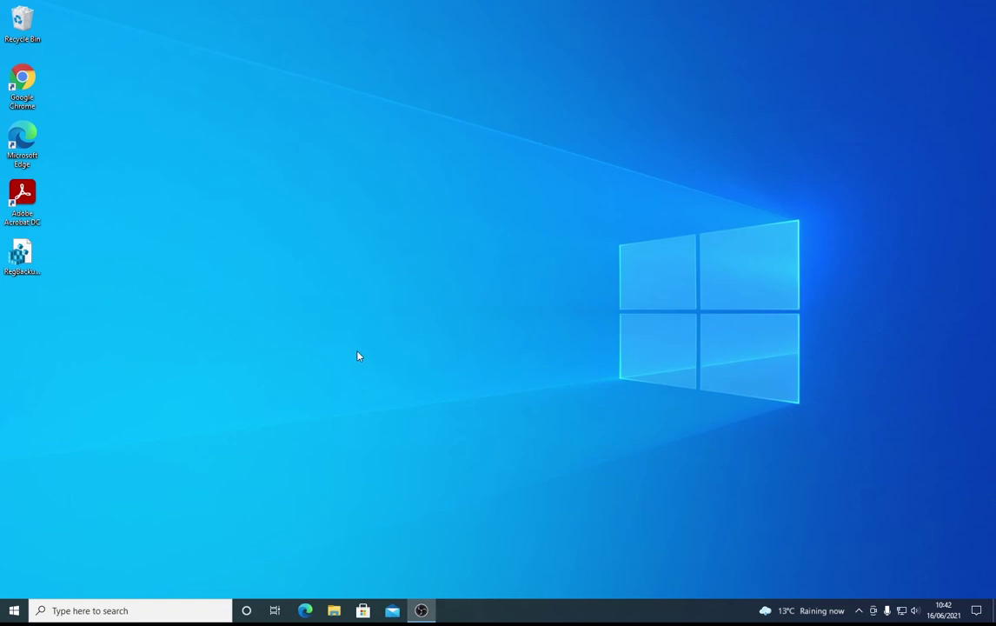
# - Search Windows for the system protection settings and open Create a restore point
pyautogui.click(153, 610)
pyautogui.write('syst')
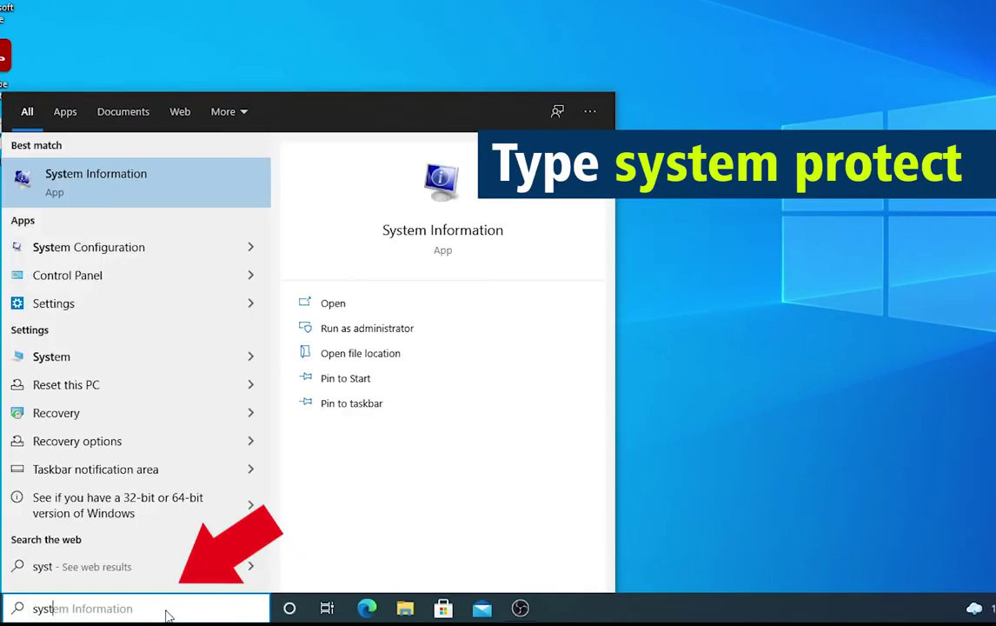
pyautogui.write('em prote')
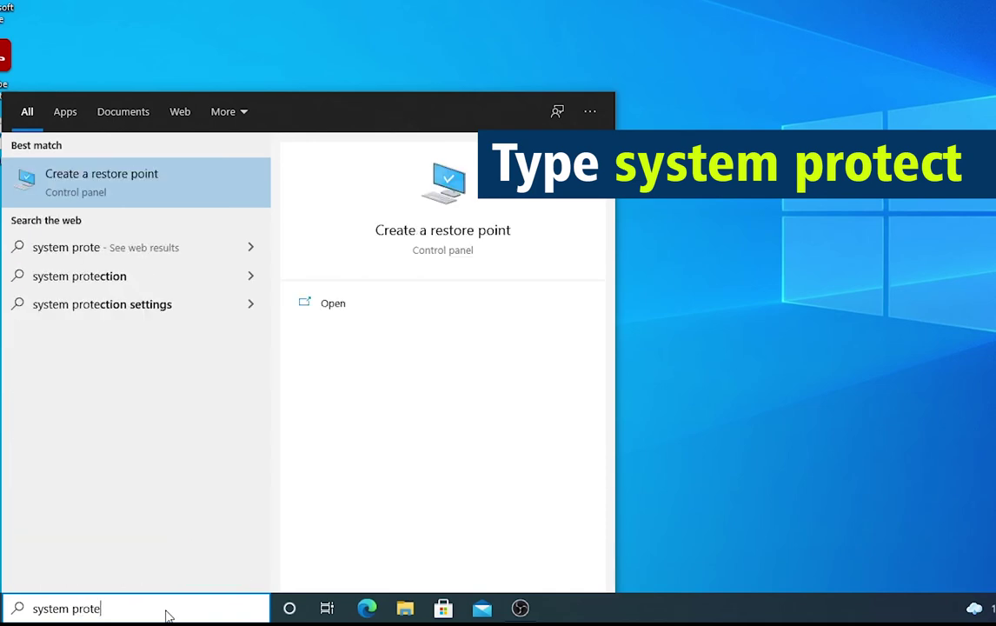
pyautogui.click(138, 193)
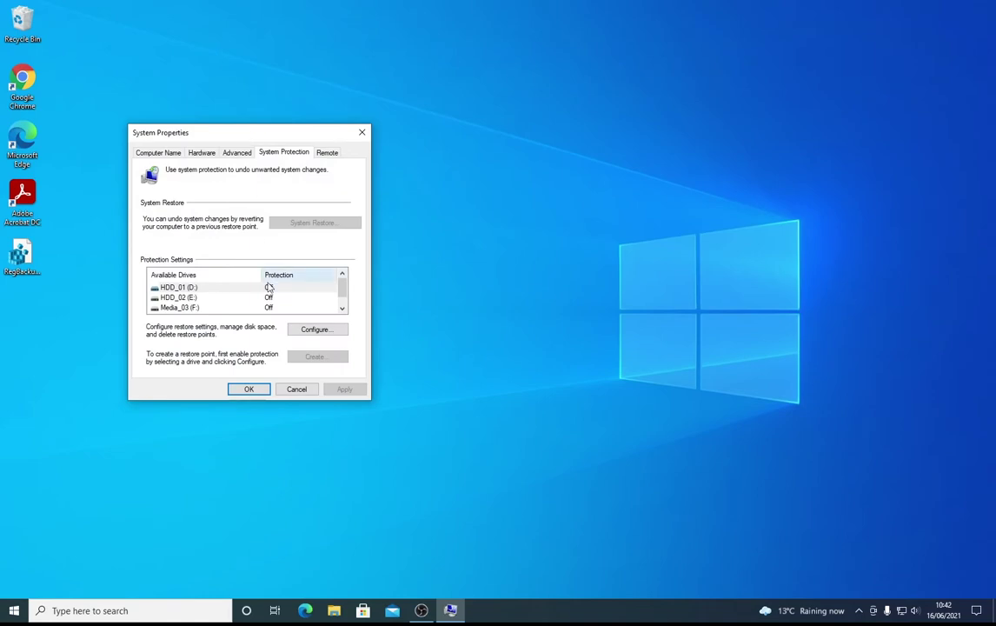
# - Turn on system protection for Local Disk (C:) and apply the setting
pyautogui.scroll(-1, 268, 287)
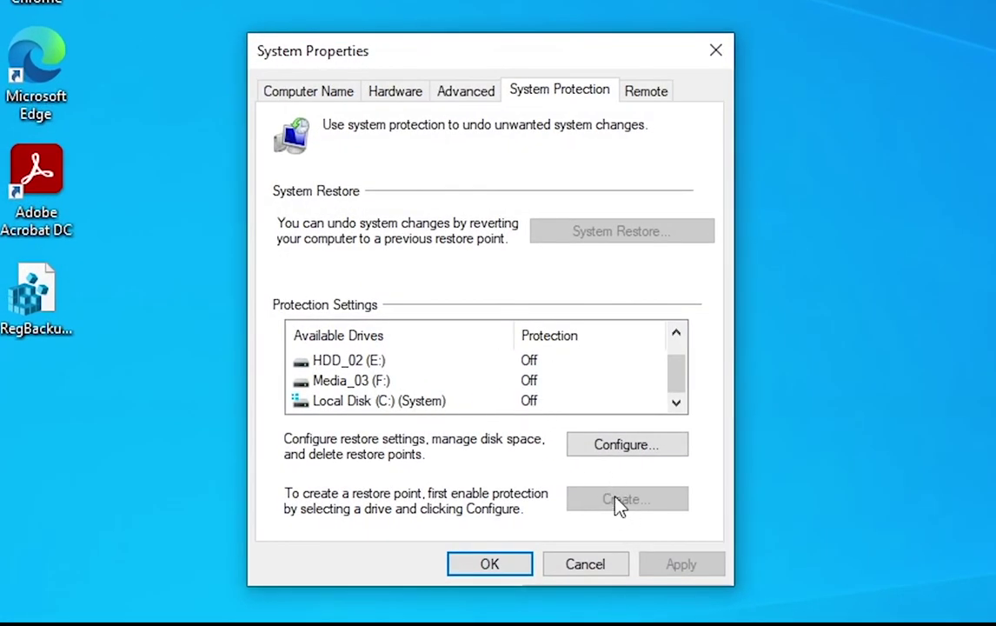
pyautogui.click(365, 402)
pyautogui.click(615, 447)
pyautogui.click(396, 222)
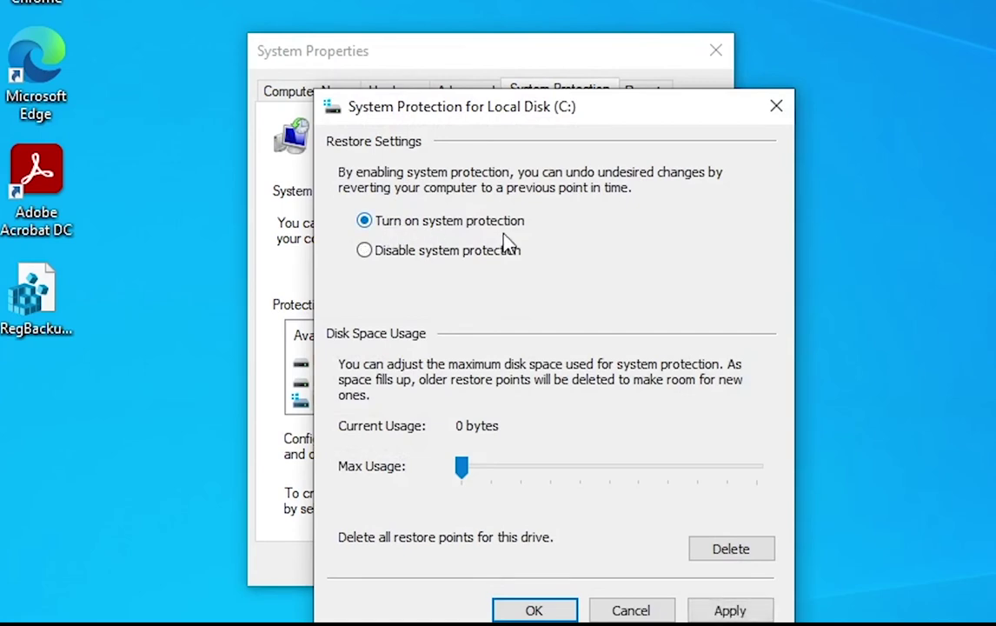
pyautogui.click(730, 611)
pyautogui.click(523, 609)
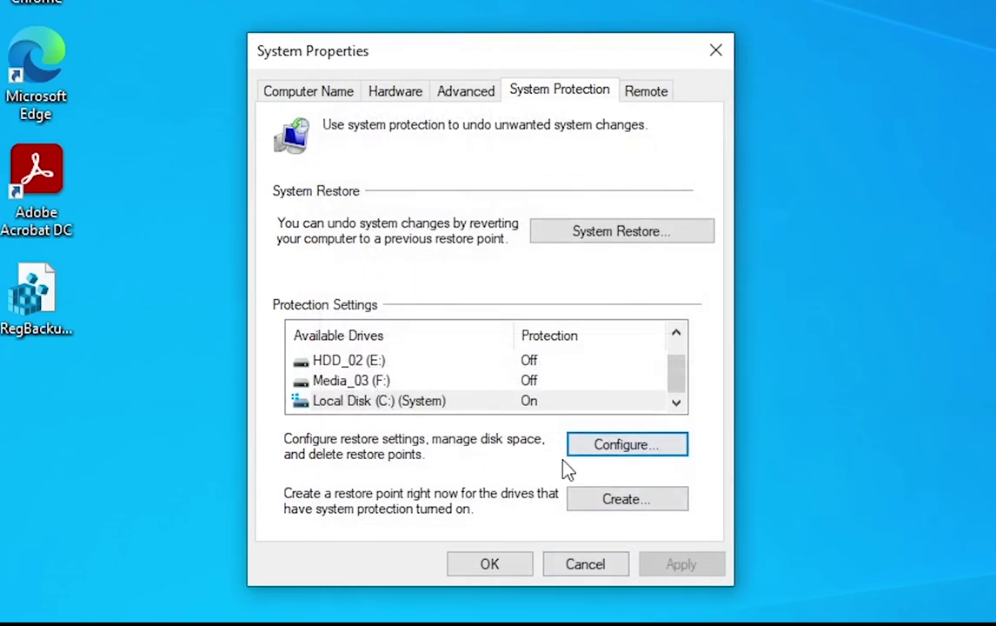
# - Create a restore point with the description ABC1234
pyautogui.click(625, 503)
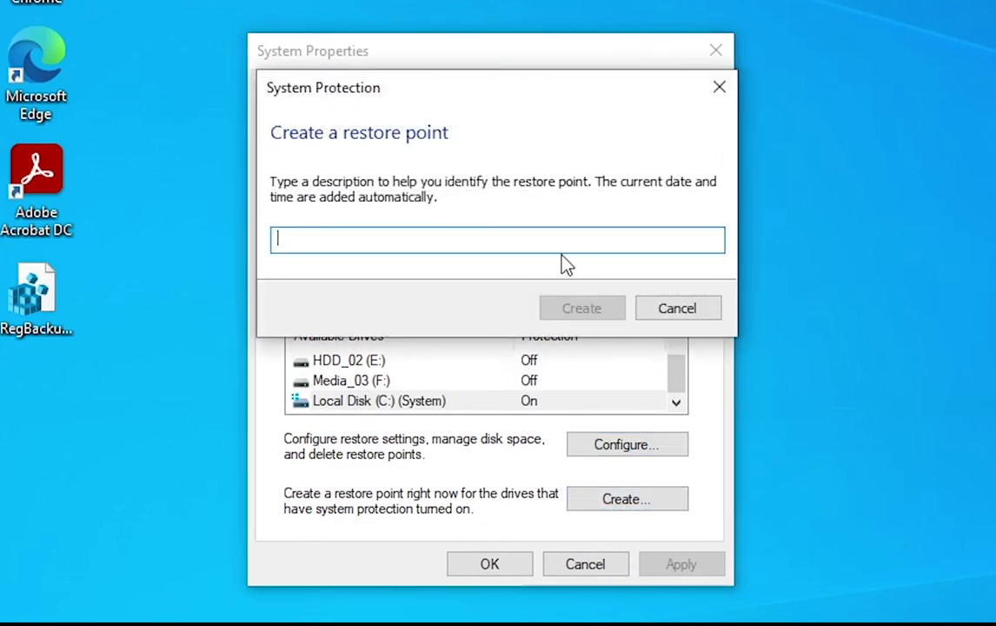
pyautogui.write('ABC1234')
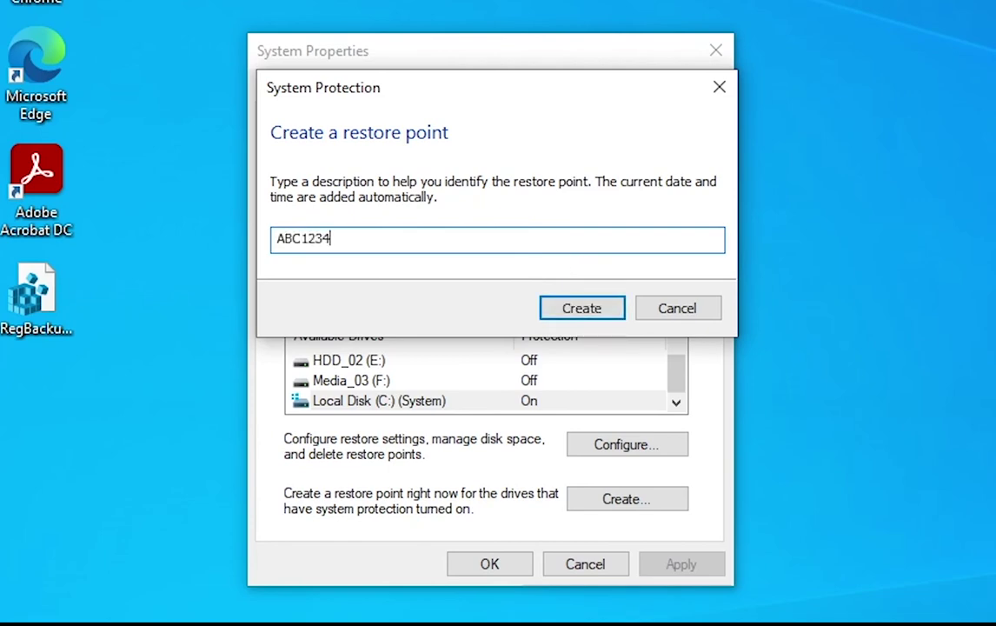
pyautogui.click(567, 307)
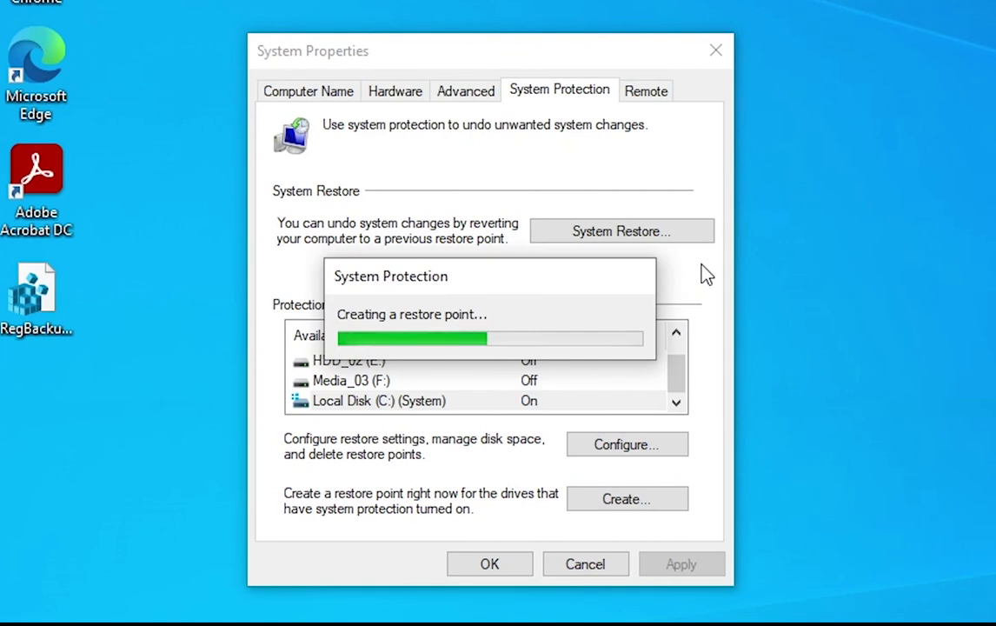